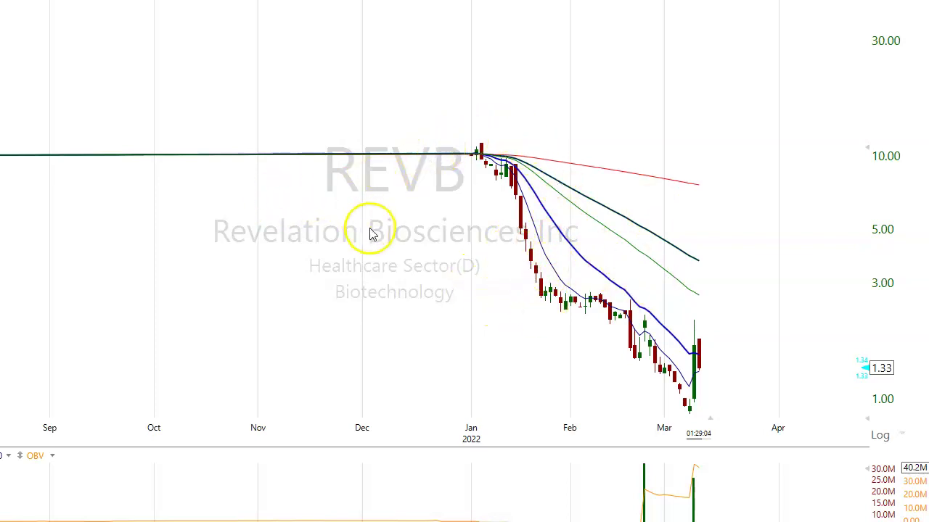
Step: Examine the REVB daily chart from the January 2022 drop to the latest March candles
{"action": "scroll", "coordinate": [433, 253], "scroll_direction": "down", "scroll_amount": 3}
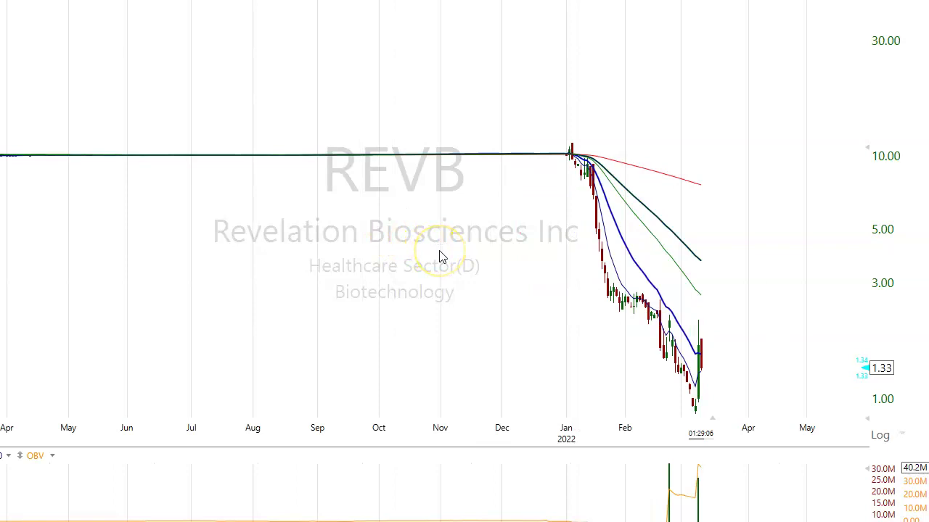
{"action": "scroll", "coordinate": [439, 257], "scroll_direction": "up", "scroll_amount": 3}
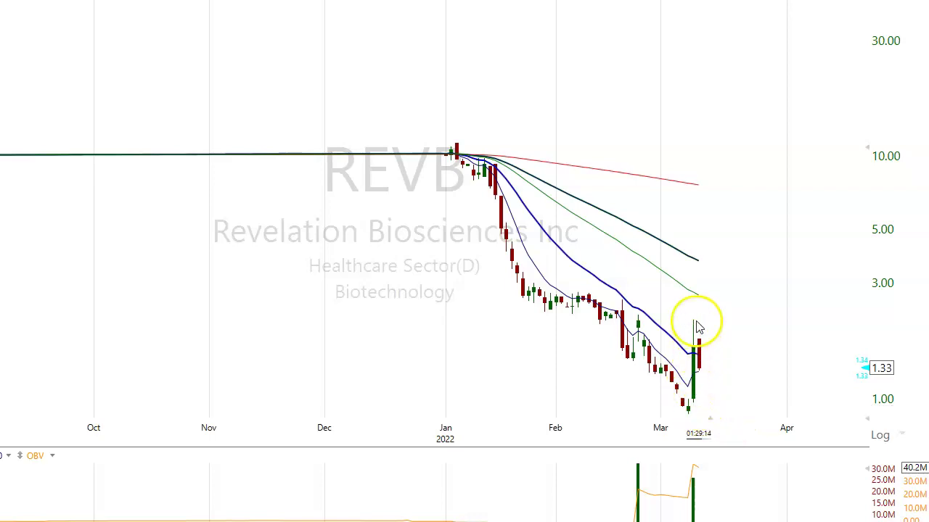
{"action": "left_click", "coordinate": [726, 320]}
{"action": "left_click", "coordinate": [727, 319]}
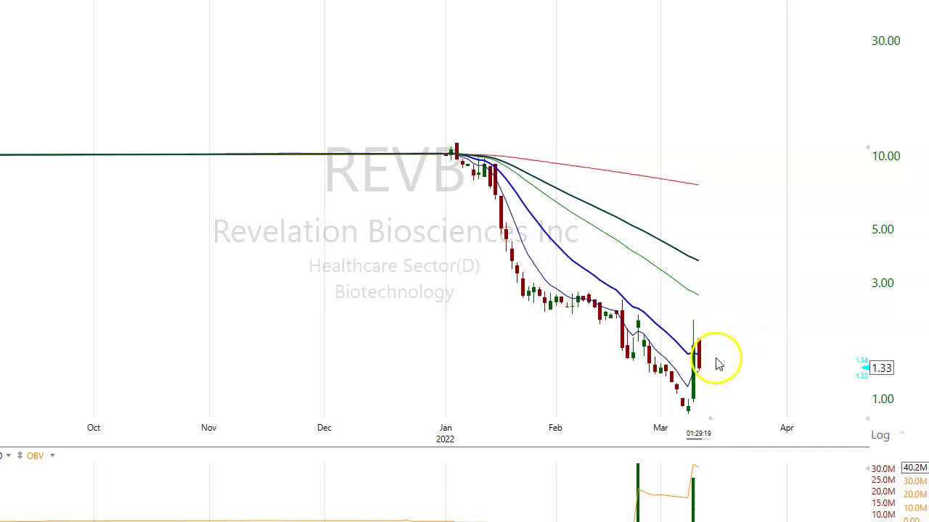
{"action": "left_click_drag", "start_coordinate": [738, 351], "coordinate": [732, 348]}
{"action": "left_click", "coordinate": [732, 347]}
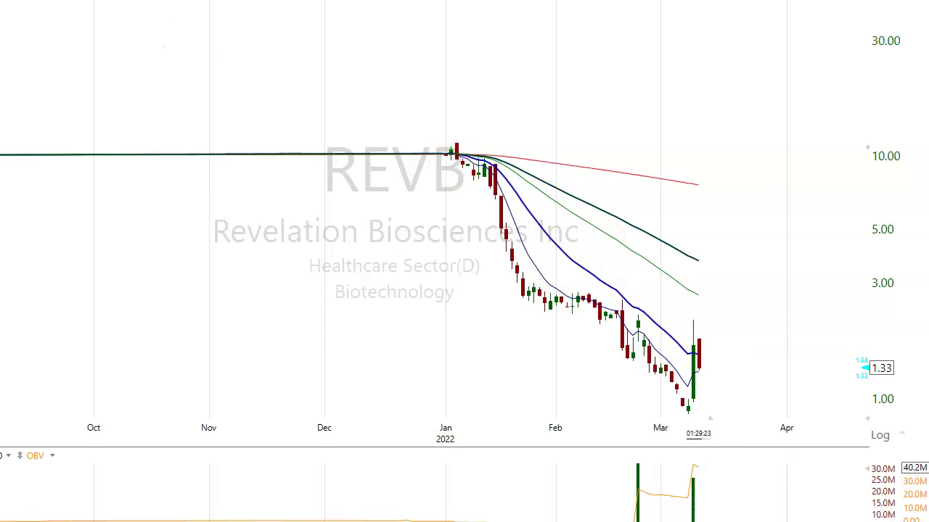
Step: Switch REVB to the intraday chart and examine the March 9 and 10 price action, including premarket
{"action": "key", "text": "2"}
{"action": "scroll", "coordinate": [513, 203], "scroll_direction": "down", "scroll_amount": 2}
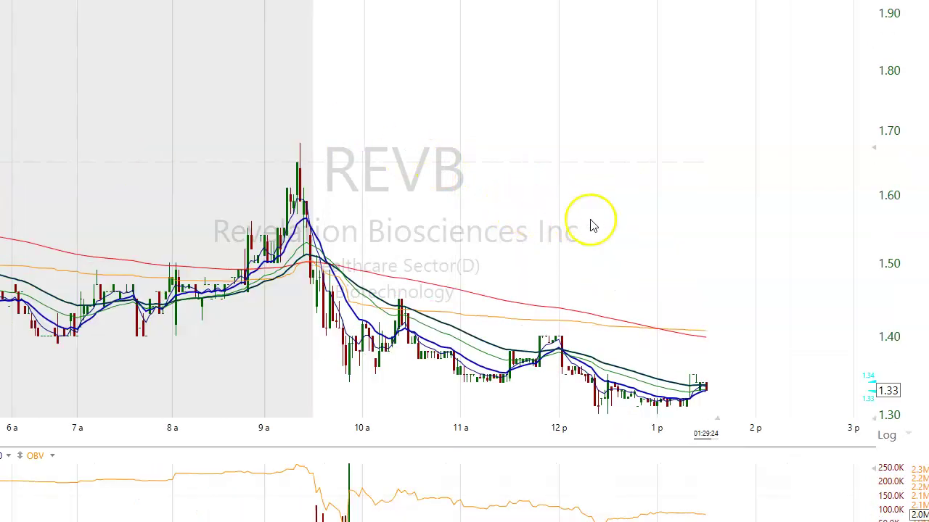
{"action": "scroll", "coordinate": [591, 225], "scroll_direction": "down", "scroll_amount": 2}
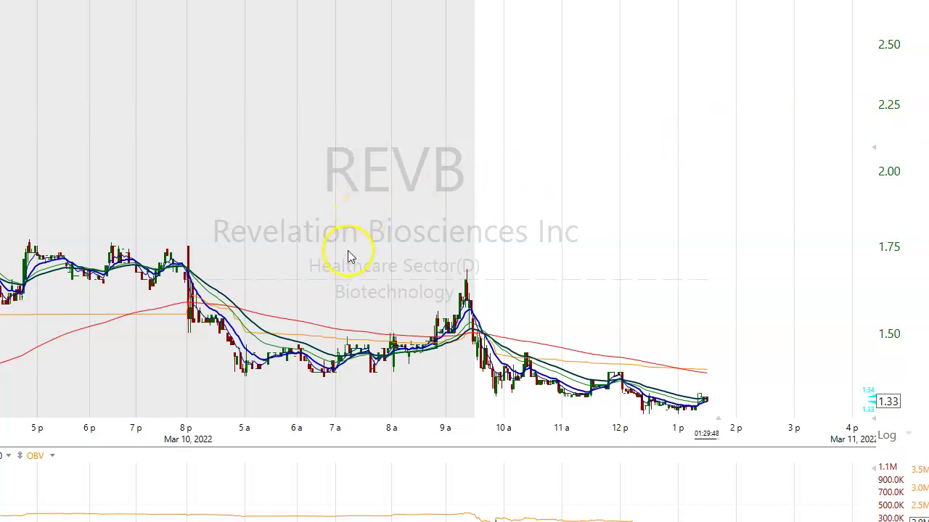
{"action": "scroll", "coordinate": [347, 258], "scroll_direction": "up", "scroll_amount": 2}
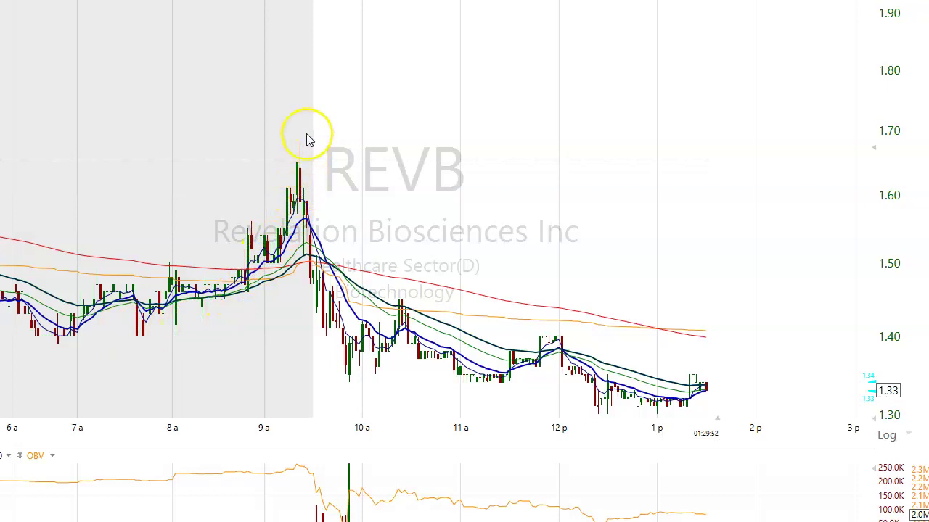
{"action": "scroll", "coordinate": [377, 172], "scroll_direction": "up", "scroll_amount": 2}
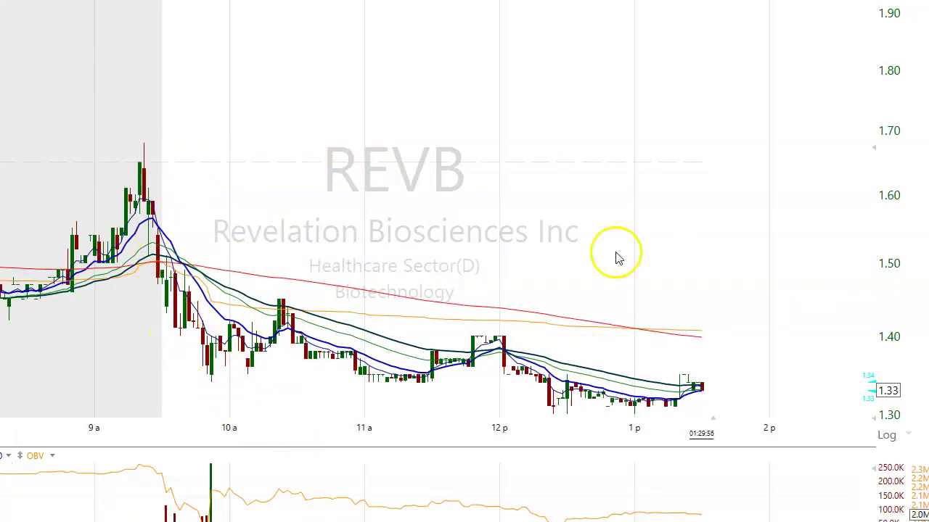
{"action": "scroll", "coordinate": [410, 312], "scroll_direction": "down", "scroll_amount": 1}
{"action": "scroll", "coordinate": [631, 323], "scroll_direction": "down", "scroll_amount": 1}
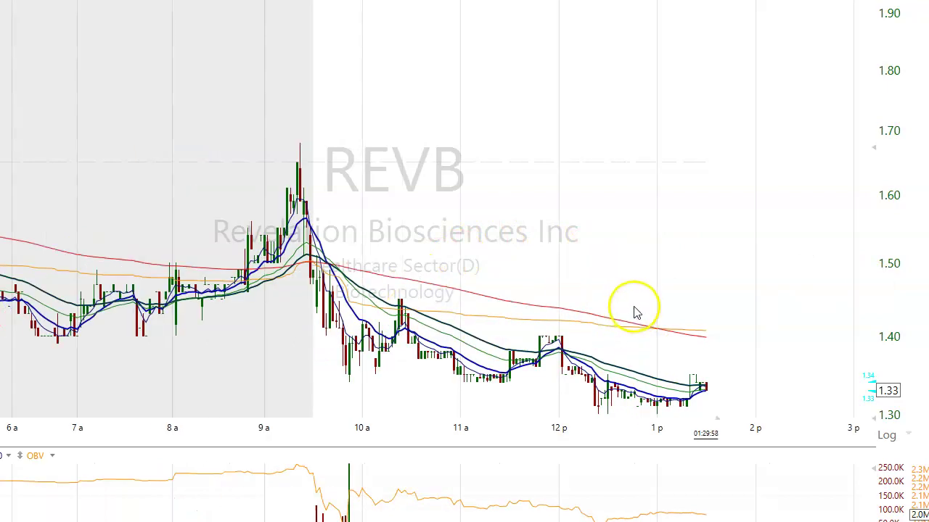
{"action": "scroll", "coordinate": [646, 290], "scroll_direction": "down", "scroll_amount": 3}
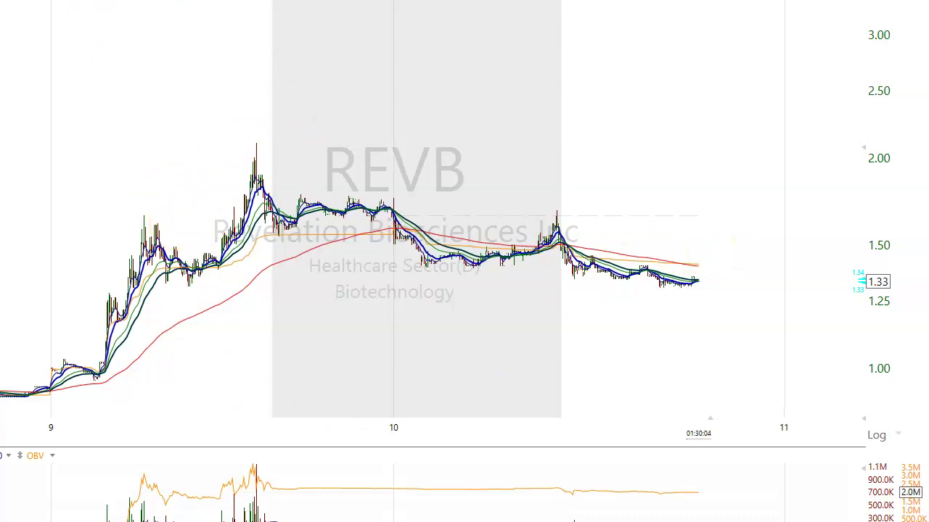
Step: Compare the REVB daily chart with the intraday chart, ending on the daily candles since January 2022
{"action": "key", "text": "d"}
{"action": "scroll", "coordinate": [555, 186], "scroll_direction": "up", "scroll_amount": 4}
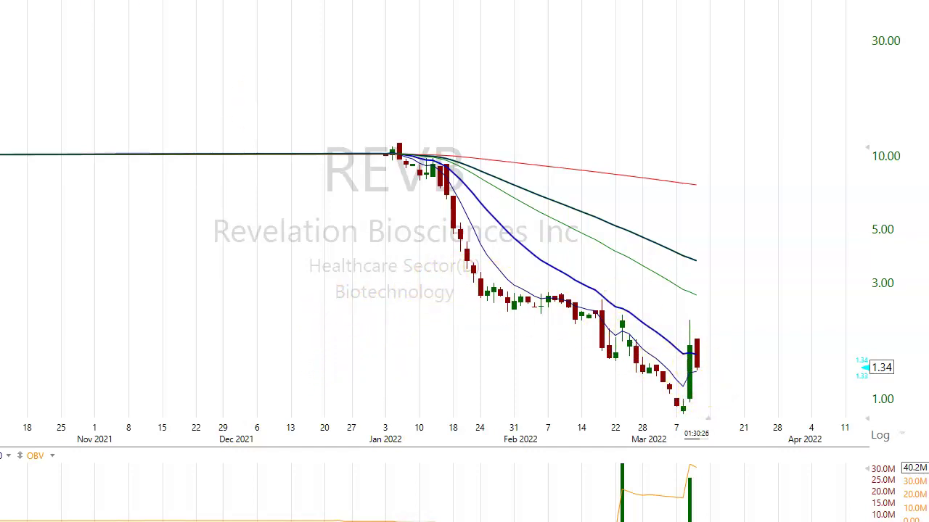
{"action": "left_click", "coordinate": [99, 4]}
{"action": "scroll", "coordinate": [319, 192], "scroll_direction": "down", "scroll_amount": 2}
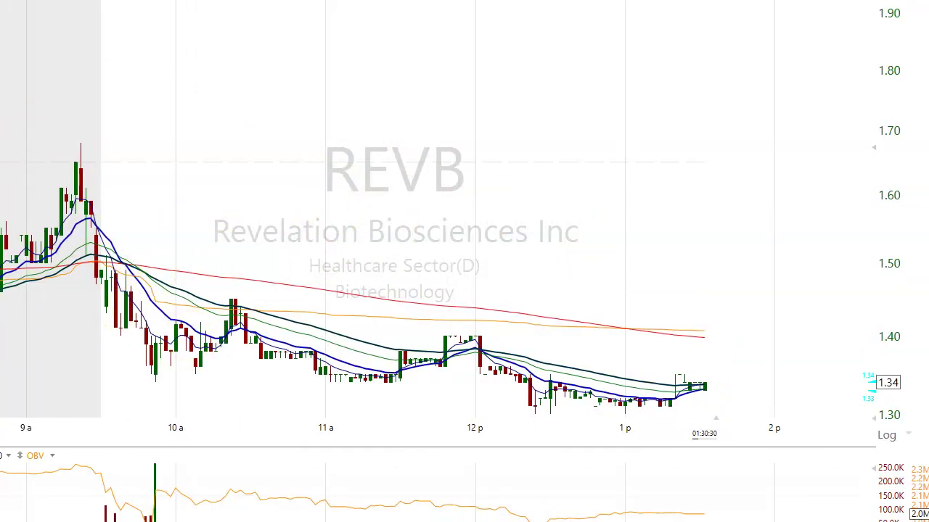
{"action": "left_click", "coordinate": [131, 3]}
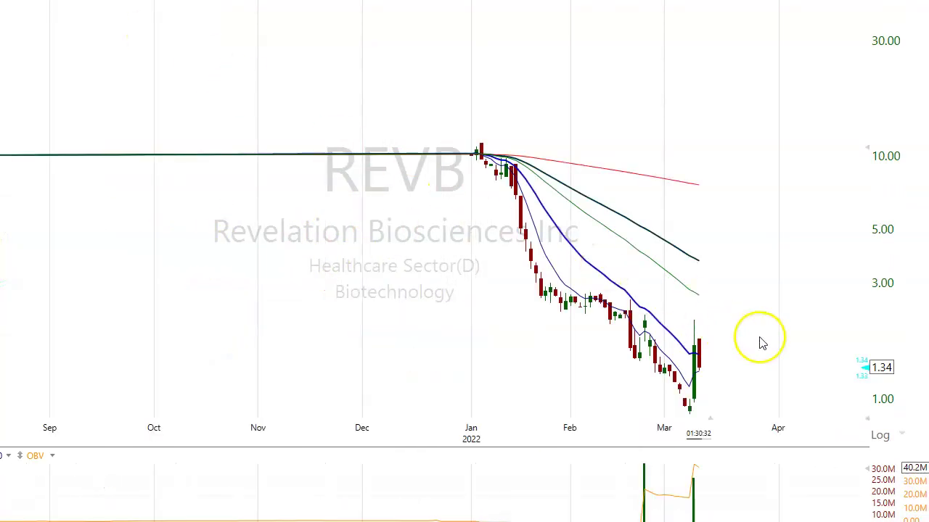
{"action": "scroll", "coordinate": [757, 341], "scroll_direction": "up", "scroll_amount": 2}
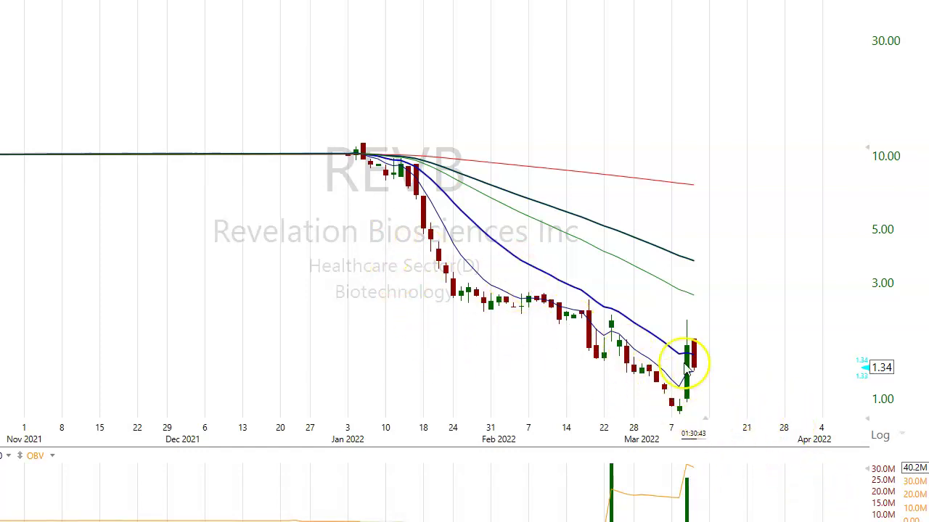
Step: Bring back the REVB intraday chart and examine the decline from the premarket high to early afternoon
{"action": "key", "text": "5"}
{"action": "key", "text": "Return"}
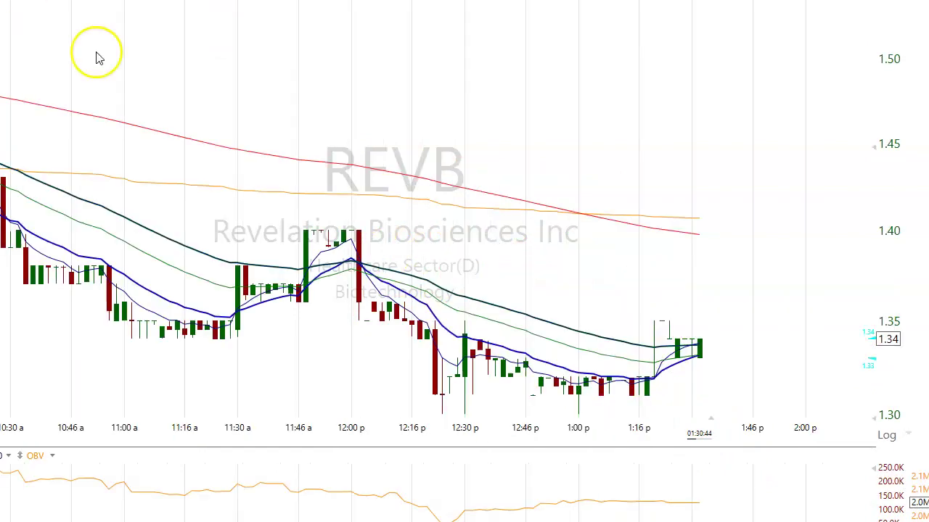
{"action": "scroll", "coordinate": [389, 222], "scroll_direction": "down", "scroll_amount": 2}
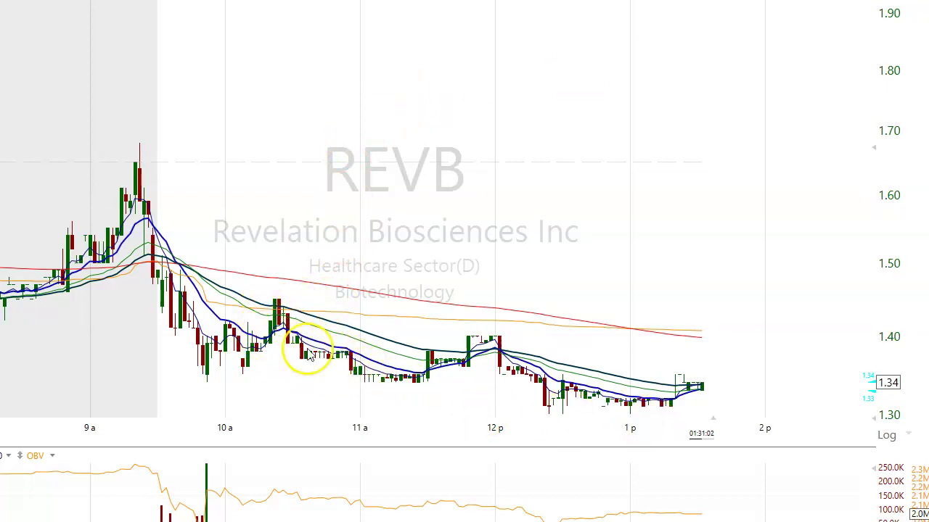
{"action": "scroll", "coordinate": [301, 337], "scroll_direction": "down", "scroll_amount": 2}
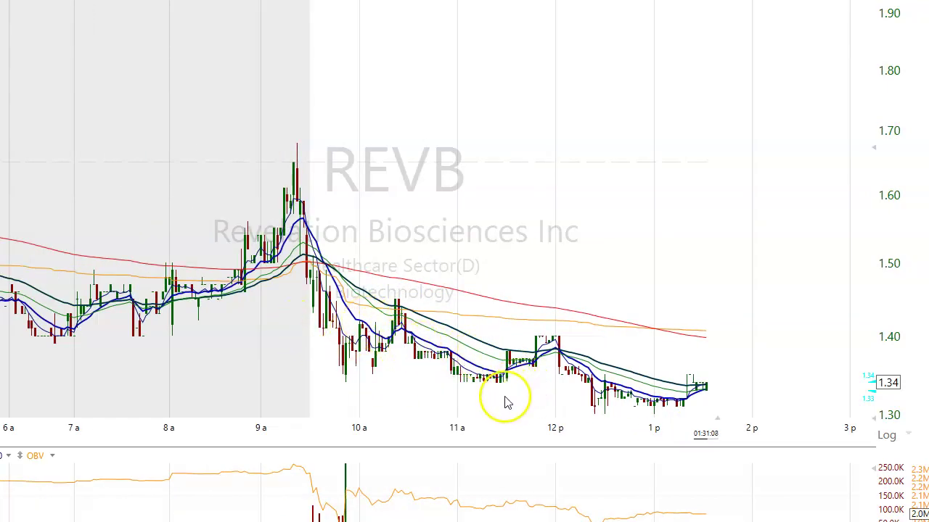
{"action": "scroll", "coordinate": [345, 403], "scroll_direction": "up", "scroll_amount": 1}
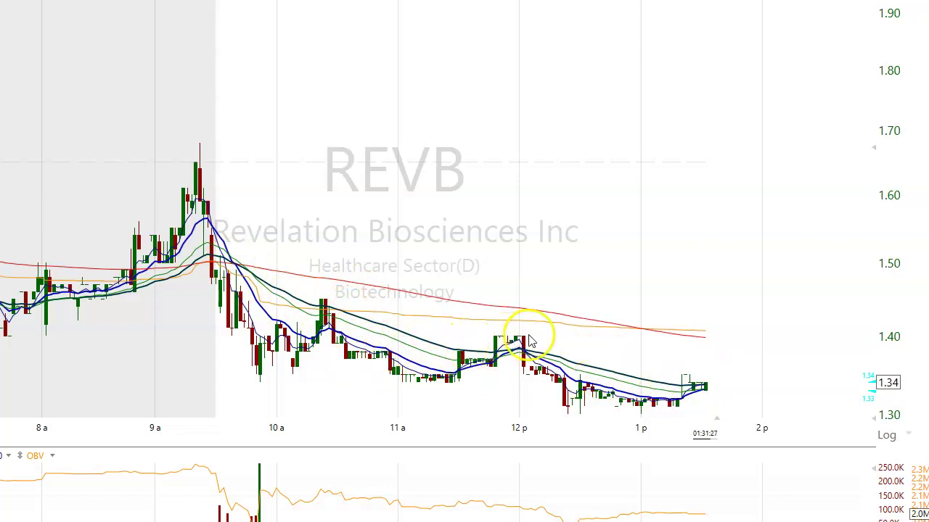
{"action": "scroll", "coordinate": [751, 415], "scroll_direction": "up", "scroll_amount": 3}
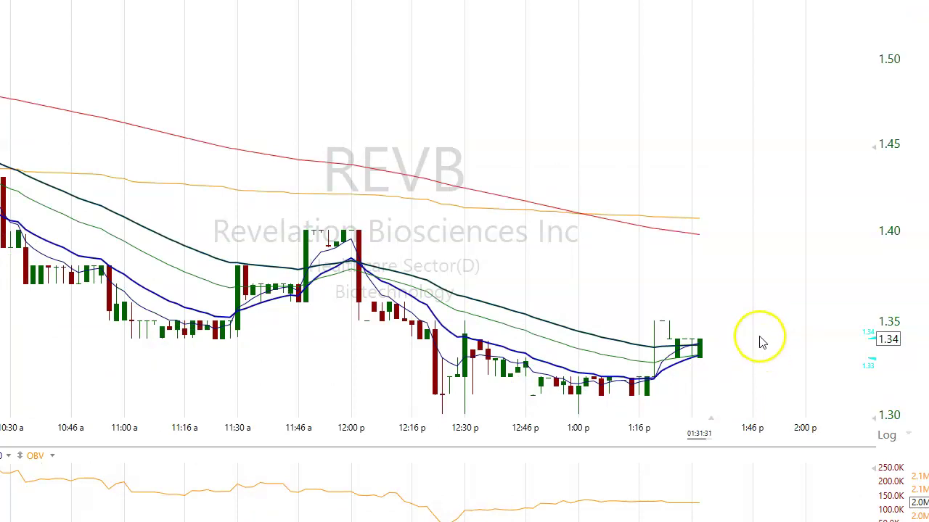
{"action": "scroll", "coordinate": [762, 341], "scroll_direction": "down", "scroll_amount": 3}
{"action": "scroll", "coordinate": [373, 389], "scroll_direction": "down", "scroll_amount": 2}
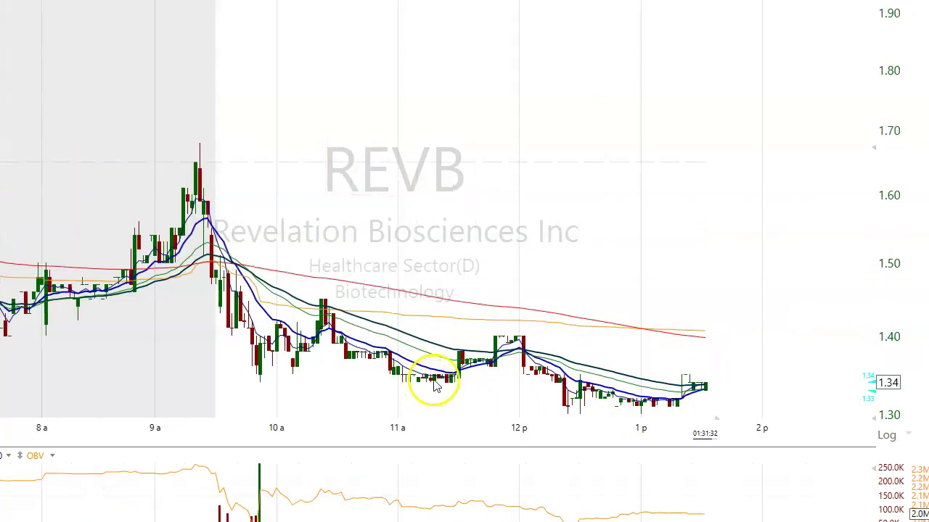
{"action": "left_click_drag", "start_coordinate": [641, 293], "coordinate": [551, 269]}
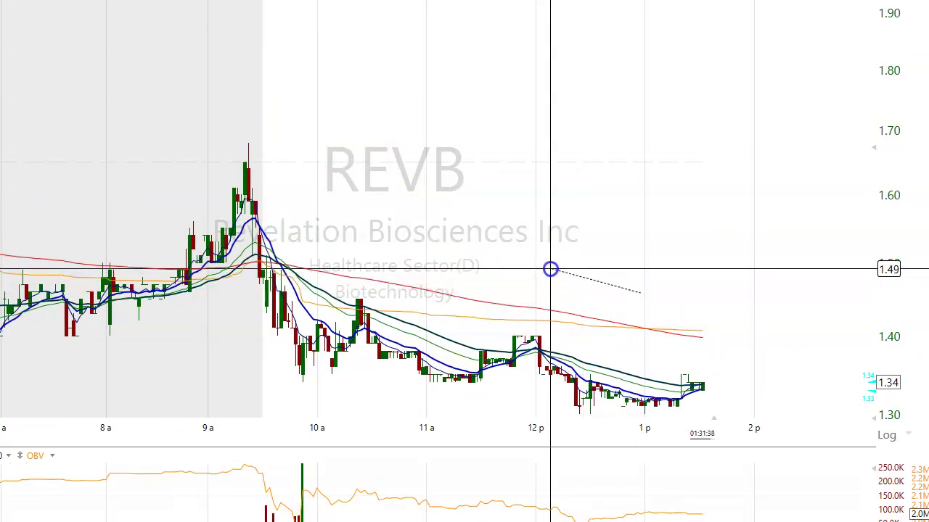
{"action": "left_click_drag", "start_coordinate": [550, 269], "coordinate": [549, 269]}
{"action": "left_click_drag", "start_coordinate": [485, 264], "coordinate": [485, 264]}
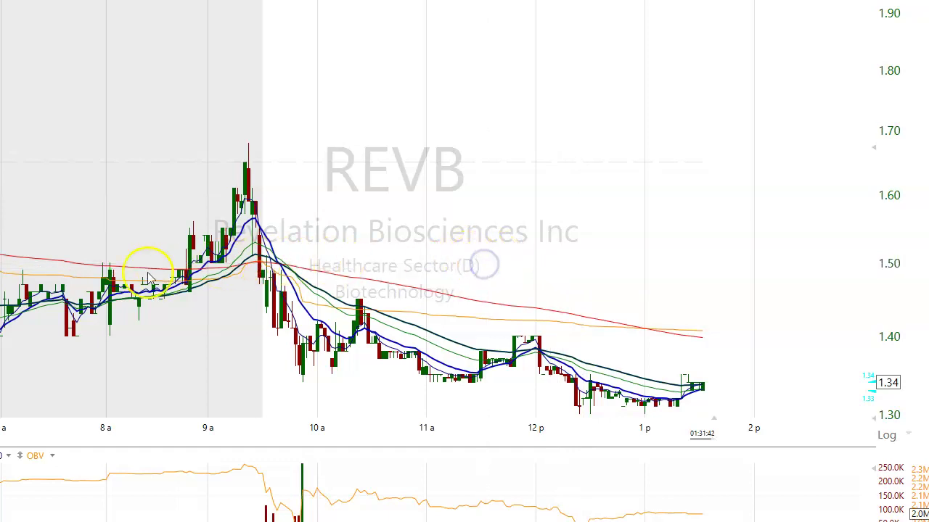
Step: Draw a horizontal trend line at about 1.50, from shortly before 8 a.m. across the trading session
{"action": "left_click_drag", "start_coordinate": [90, 266], "coordinate": [928, 265]}
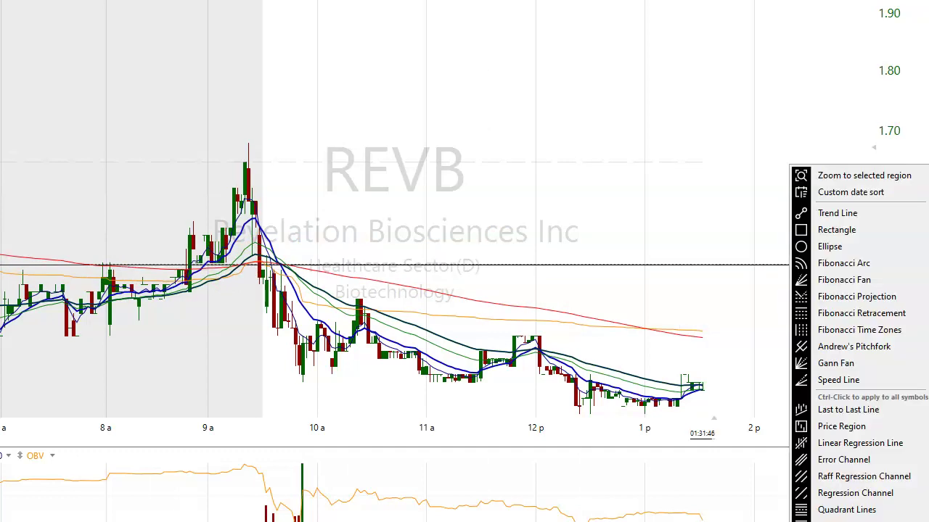
{"action": "left_click", "coordinate": [846, 217]}
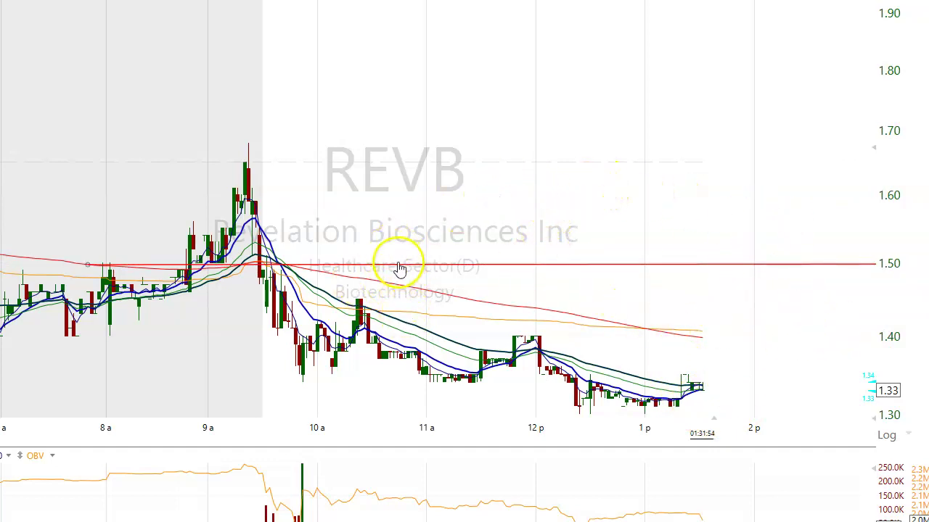
{"action": "scroll", "coordinate": [421, 310], "scroll_direction": "up", "scroll_amount": 1}
{"action": "scroll", "coordinate": [472, 311], "scroll_direction": "down", "scroll_amount": 3}
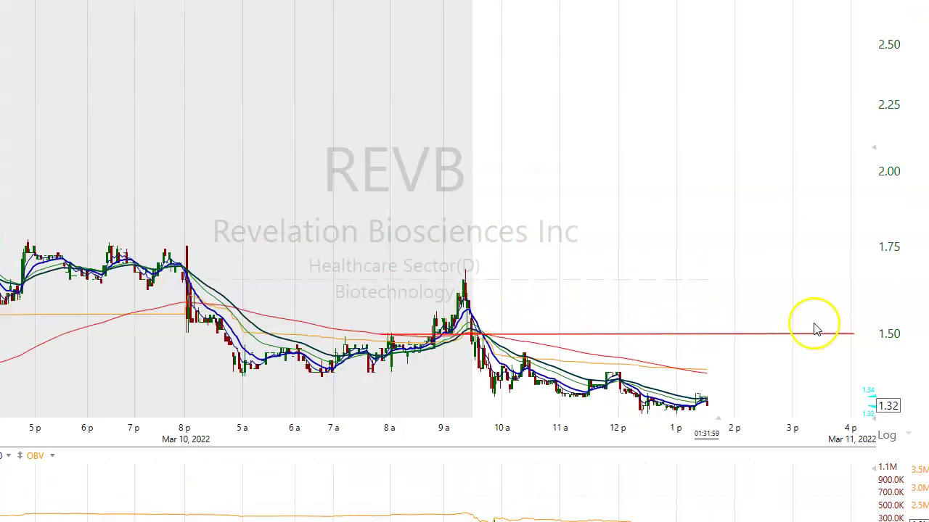
Step: Extend the later end of the 1.50 trend line slightly past 4 p.m
{"action": "left_click", "coordinate": [854, 336]}
{"action": "left_click_drag", "start_coordinate": [865, 337], "coordinate": [855, 340]}
{"action": "scroll", "coordinate": [624, 345], "scroll_direction": "down", "scroll_amount": 1}
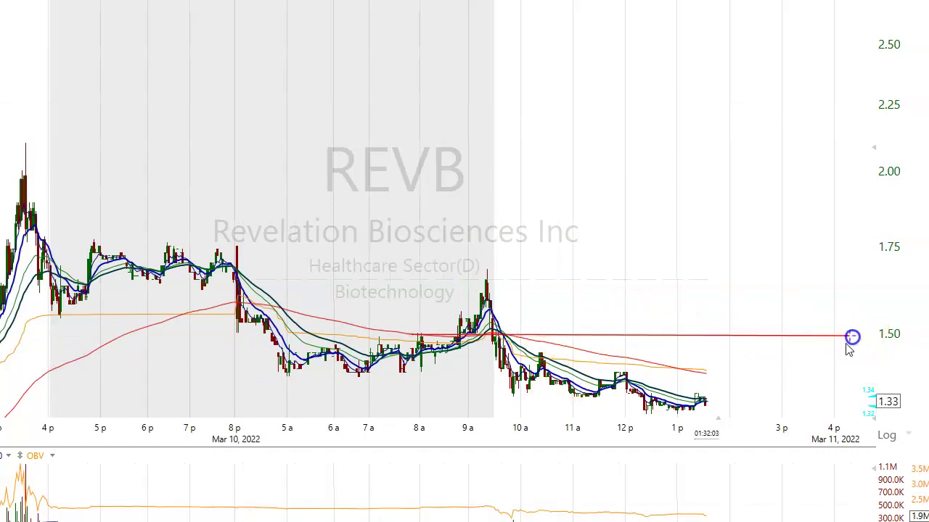
{"action": "scroll", "coordinate": [593, 398], "scroll_direction": "down", "scroll_amount": 3}
{"action": "scroll", "coordinate": [595, 403], "scroll_direction": "up", "scroll_amount": 5}
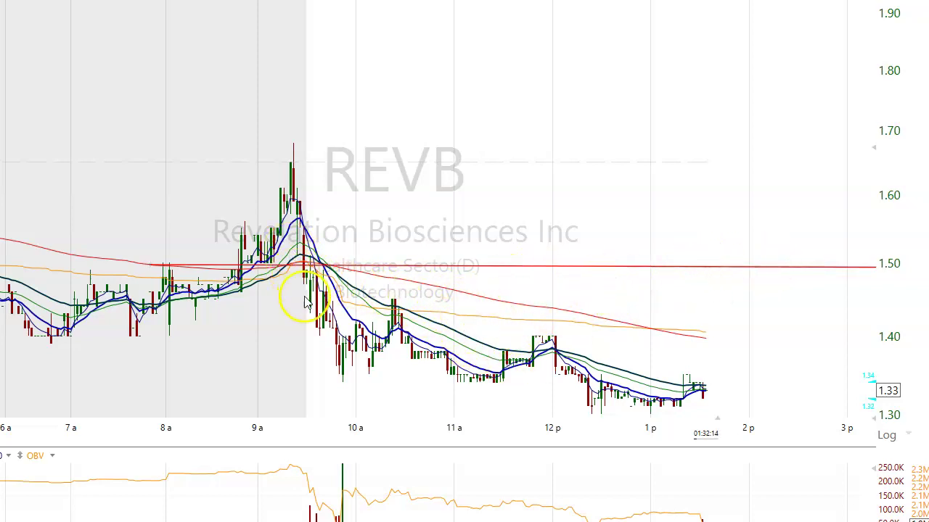
Step: Move the trend line down to about 1.40, level with the noon high
{"action": "left_click_drag", "start_coordinate": [580, 267], "coordinate": [627, 349]}
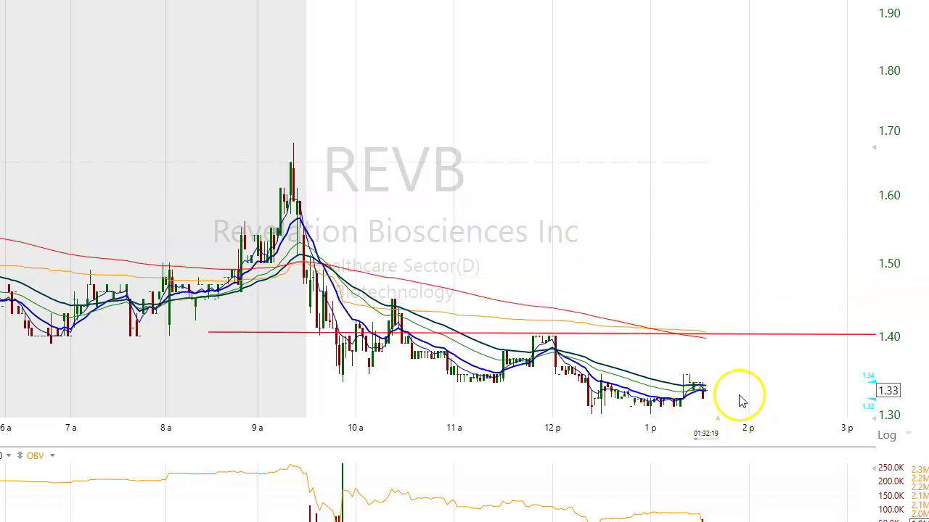
{"action": "left_click_drag", "start_coordinate": [573, 299], "coordinate": [571, 298]}
{"action": "left_click_drag", "start_coordinate": [599, 263], "coordinate": [583, 235]}
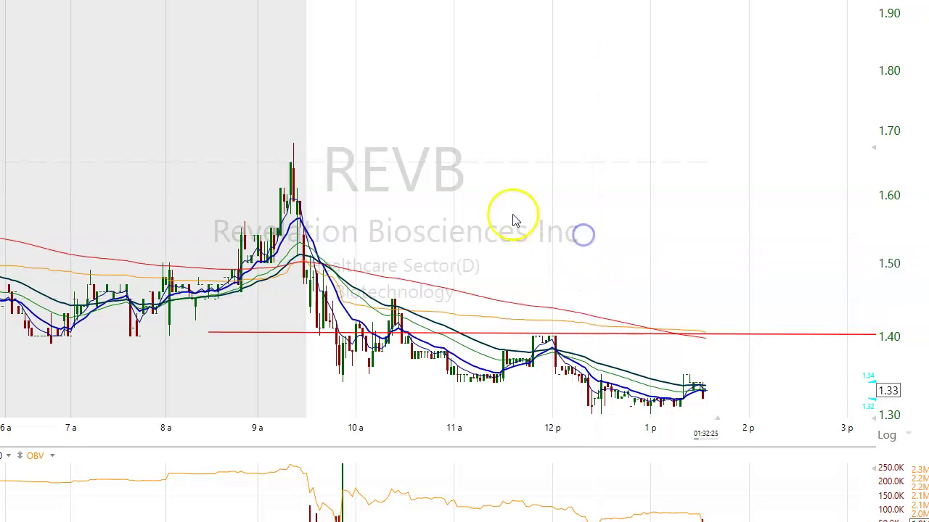
{"action": "scroll", "coordinate": [511, 349], "scroll_direction": "down", "scroll_amount": 2}
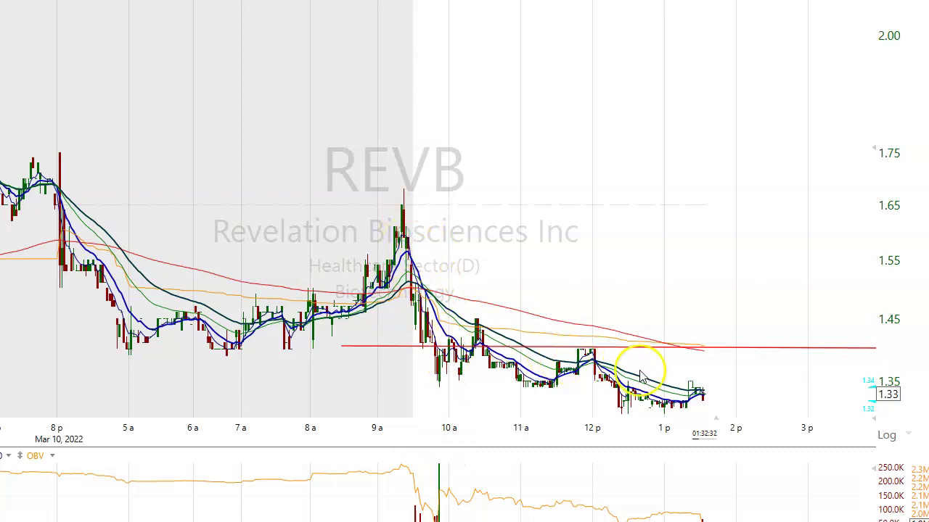
Step: Raise the trend line to about 1.50 and lower it to the 1.45 level
{"action": "left_click_drag", "start_coordinate": [703, 349], "coordinate": [595, 292]}
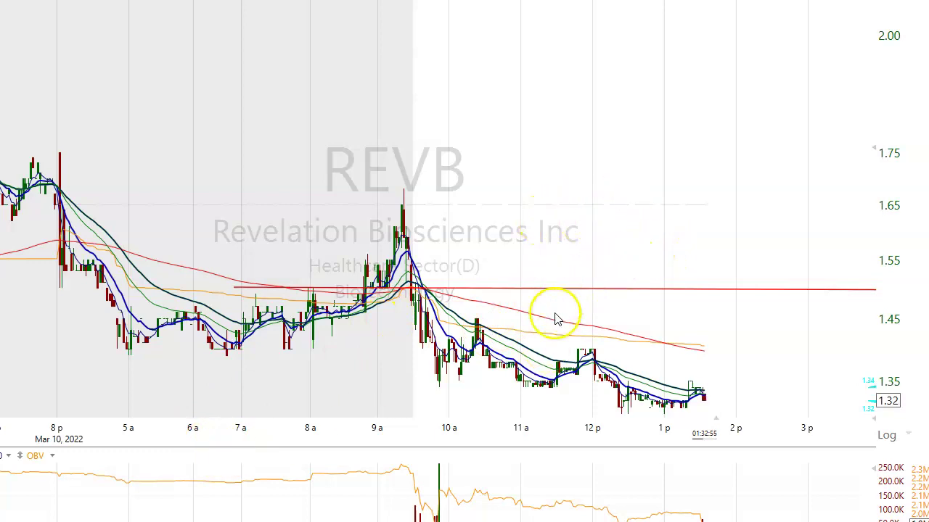
{"action": "left_click_drag", "start_coordinate": [627, 292], "coordinate": [610, 319]}
{"action": "left_click", "coordinate": [611, 291]}
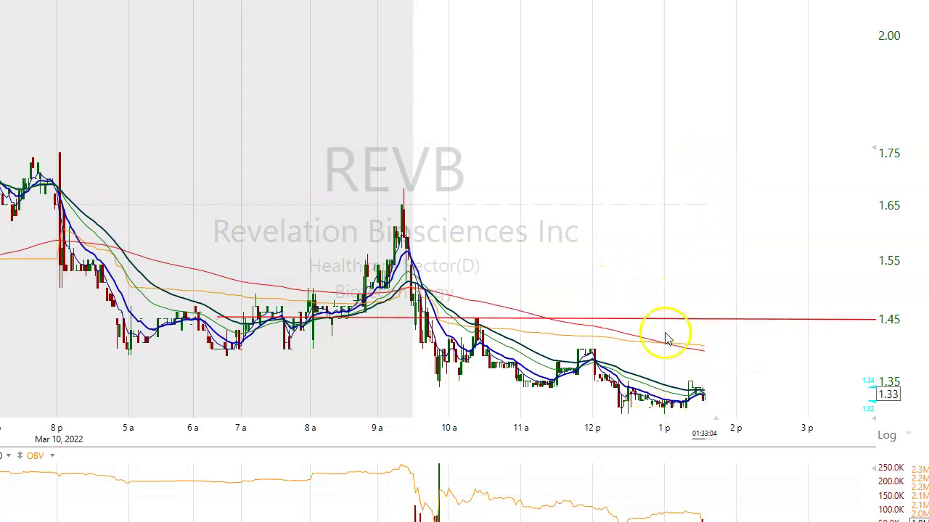
Step: Lower the trend line to about 1.40 and return it to the 1.45 level
{"action": "left_click_drag", "start_coordinate": [628, 320], "coordinate": [703, 352]}
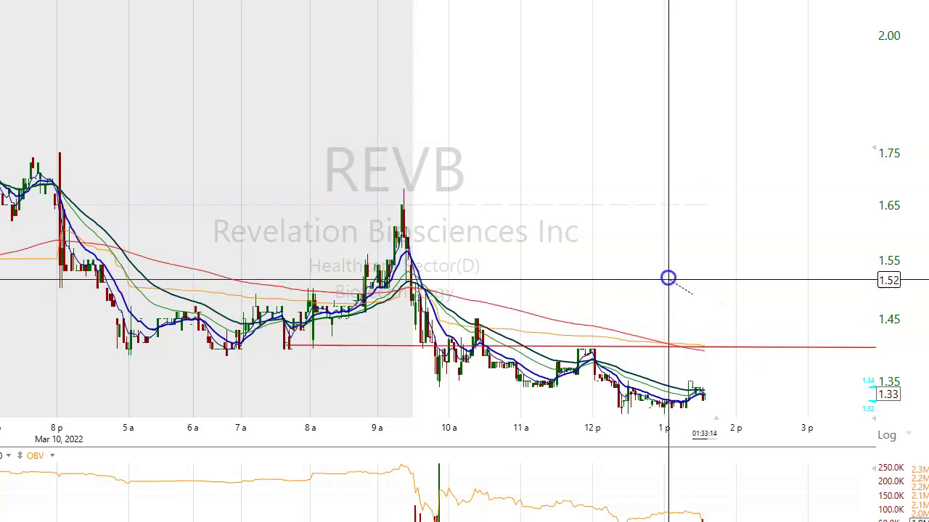
{"action": "left_click_drag", "start_coordinate": [645, 355], "coordinate": [646, 320]}
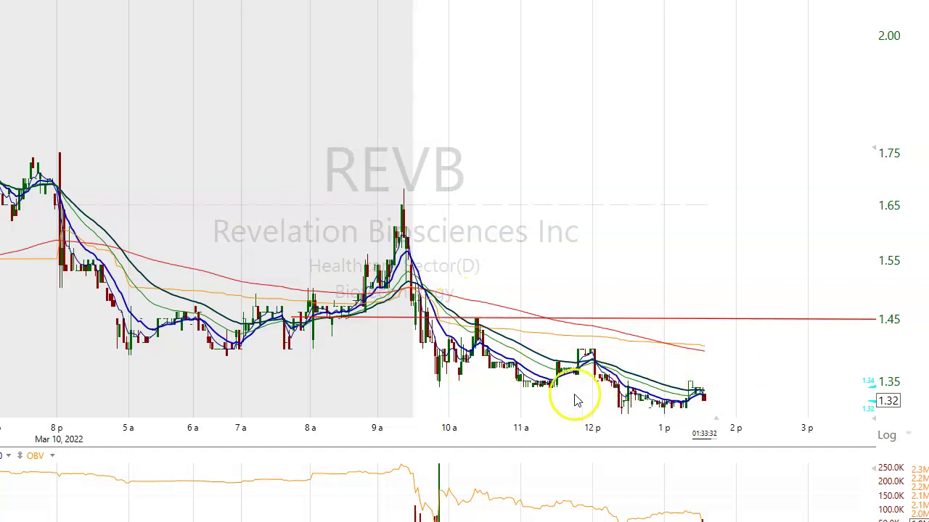
{"action": "scroll", "coordinate": [576, 400], "scroll_direction": "down", "scroll_amount": 3}
{"action": "scroll", "coordinate": [414, 332], "scroll_direction": "up", "scroll_amount": 4}
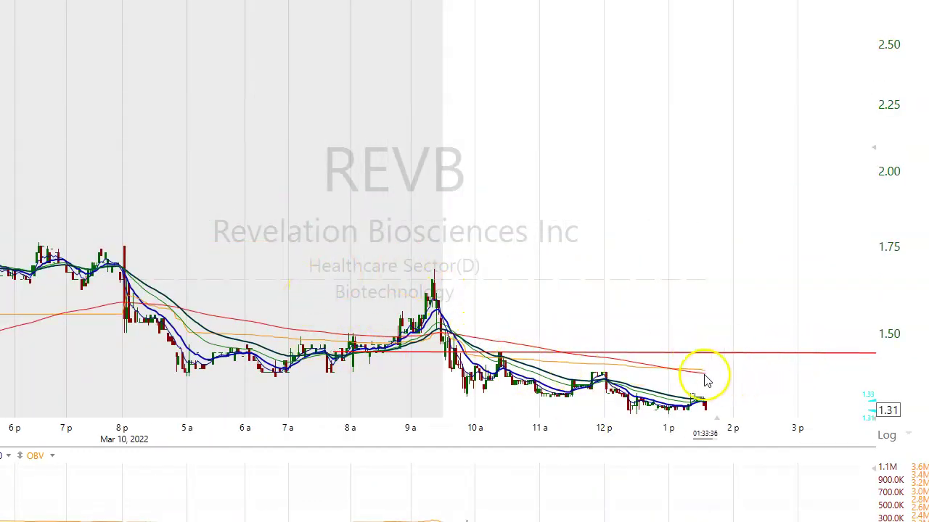
Step: Place the trend line at about 1.40, where the red and orange average lines converge after 1 p.m
{"action": "left_click_drag", "start_coordinate": [671, 356], "coordinate": [700, 369]}
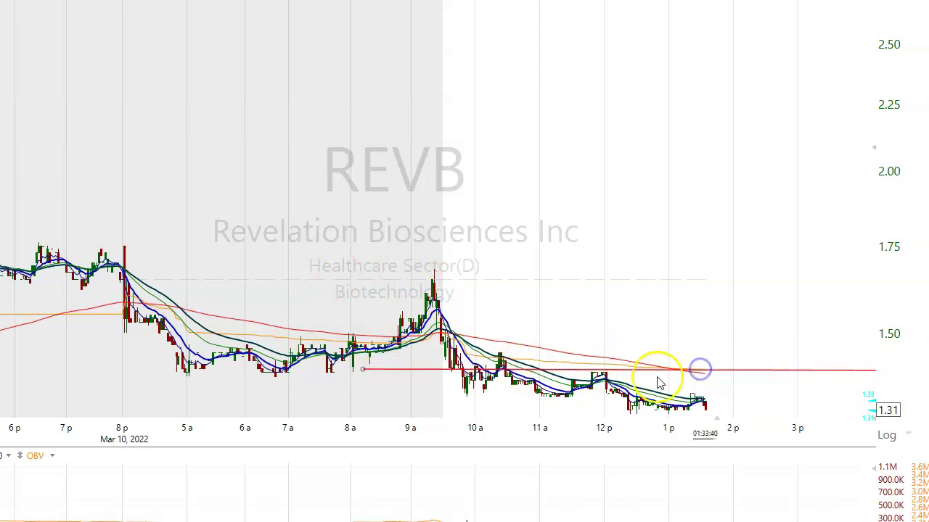
{"action": "left_click_drag", "start_coordinate": [762, 402], "coordinate": [753, 372]}
{"action": "left_click", "coordinate": [752, 372]}
{"action": "left_click_drag", "start_coordinate": [757, 340], "coordinate": [702, 278]}
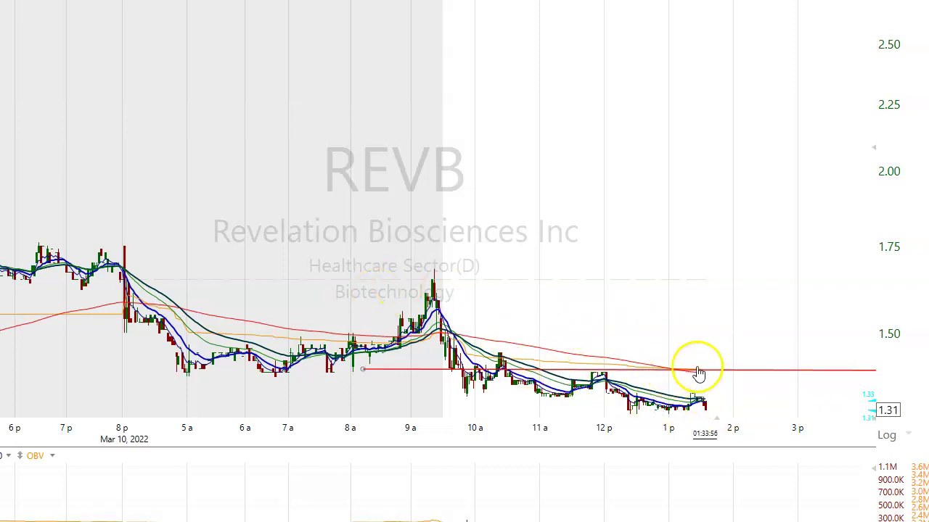
{"action": "mouse_move", "coordinate": [713, 378]}
{"action": "left_click_drag", "start_coordinate": [715, 374], "coordinate": [722, 370]}
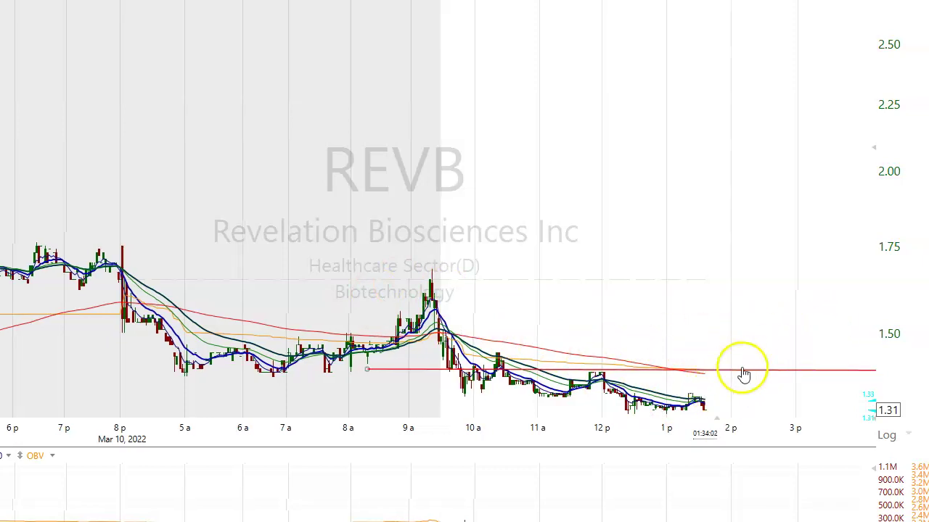
{"action": "left_click", "coordinate": [752, 330]}
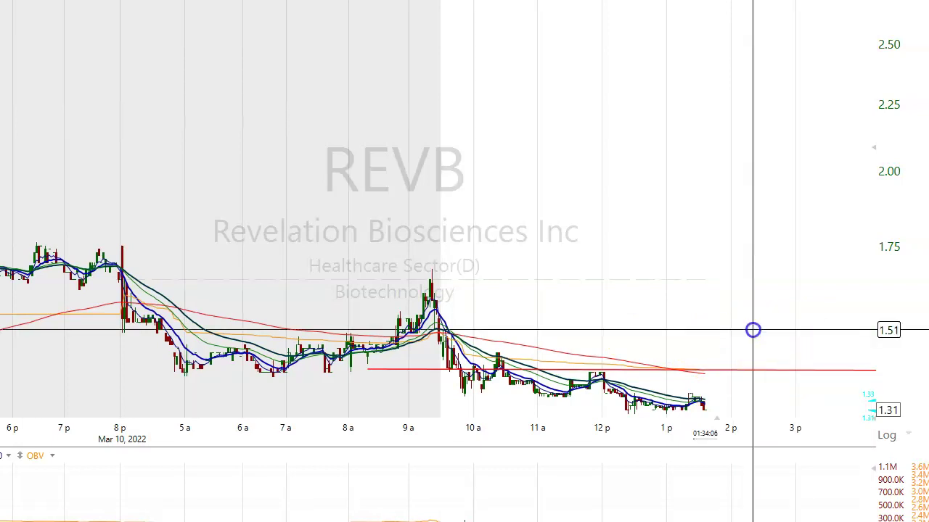